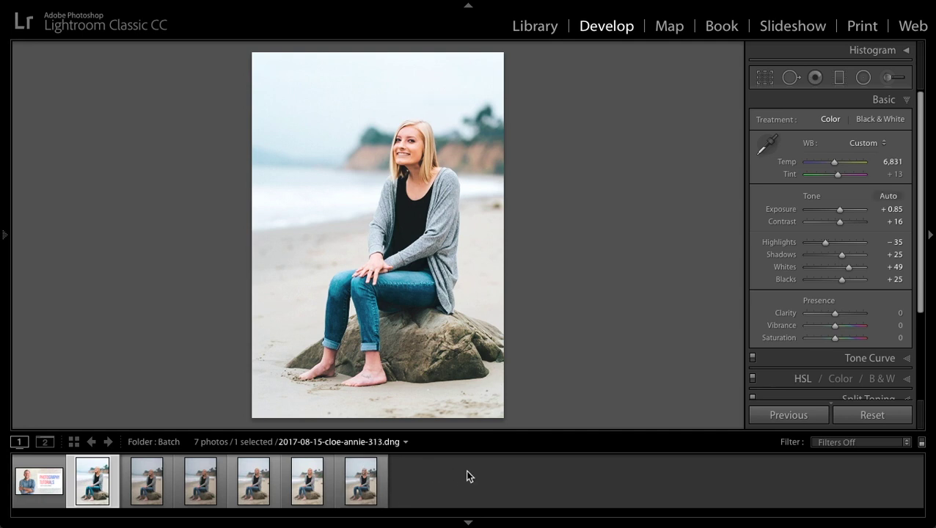
Review the series, then set the first portrait's contrast to −10 and blacks to +23.
key("Right")
key("Right")
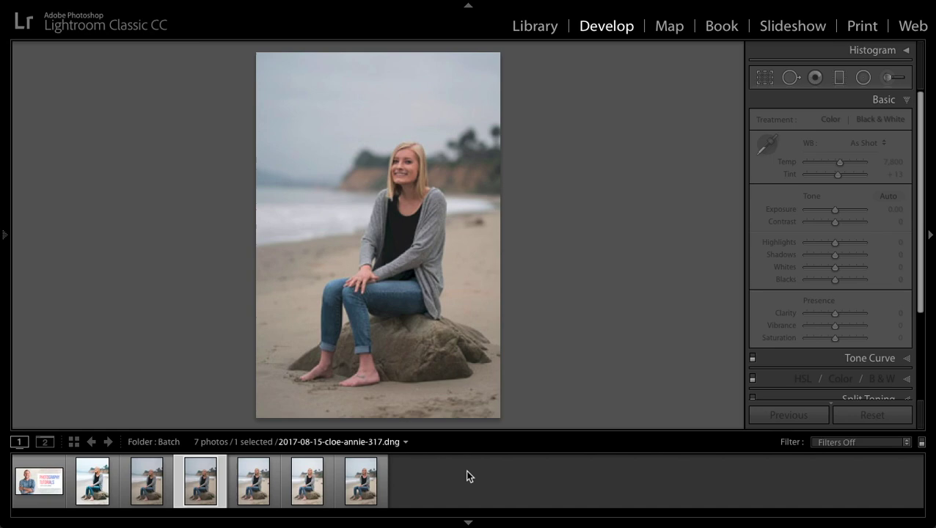
key("Right")
key("Right")
key("Right")
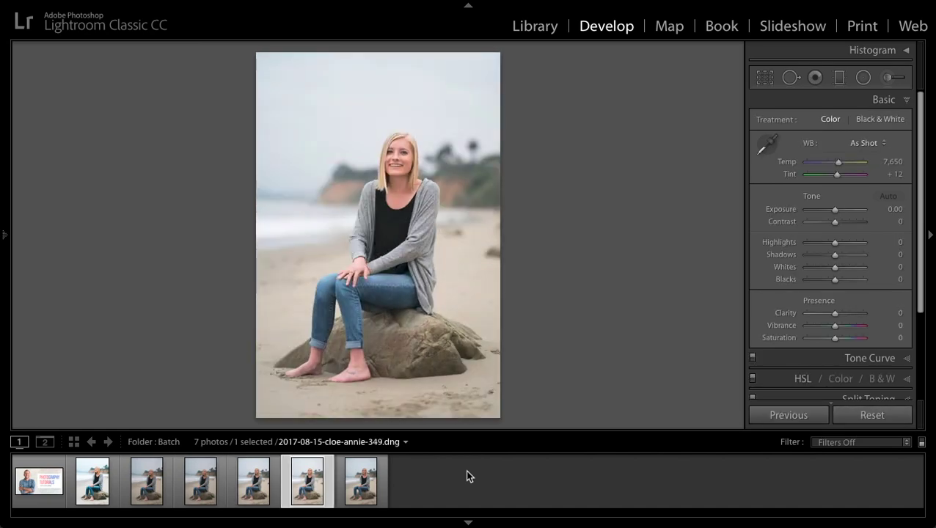
key("Left")
key("Left")
key("Left")
key("Left")
key("Left")
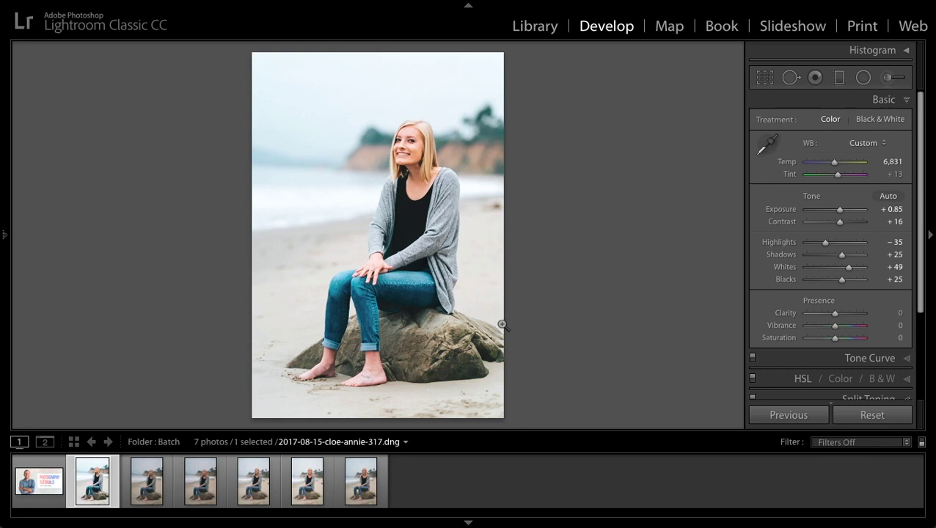
left_click_drag(840, 278, 838, 278)
left_click_drag(838, 224, 825, 219)
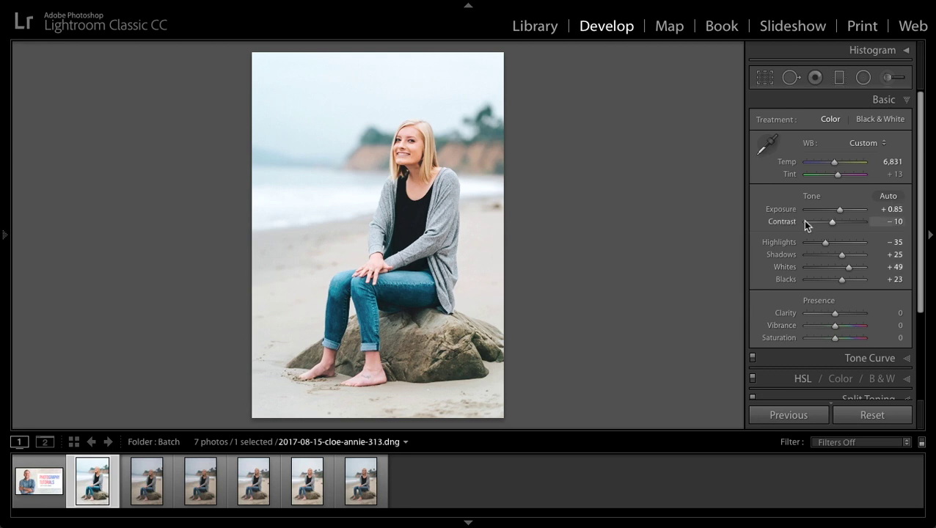
Paste the first portrait's settings onto shots 321 and 381, easing 381's exposure to +0.50.
left_click(160, 477)
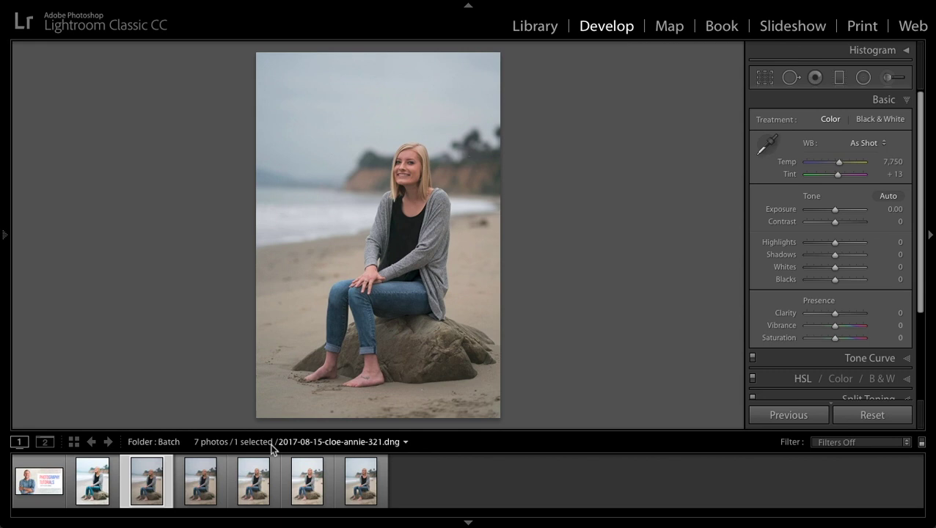
left_click(778, 416)
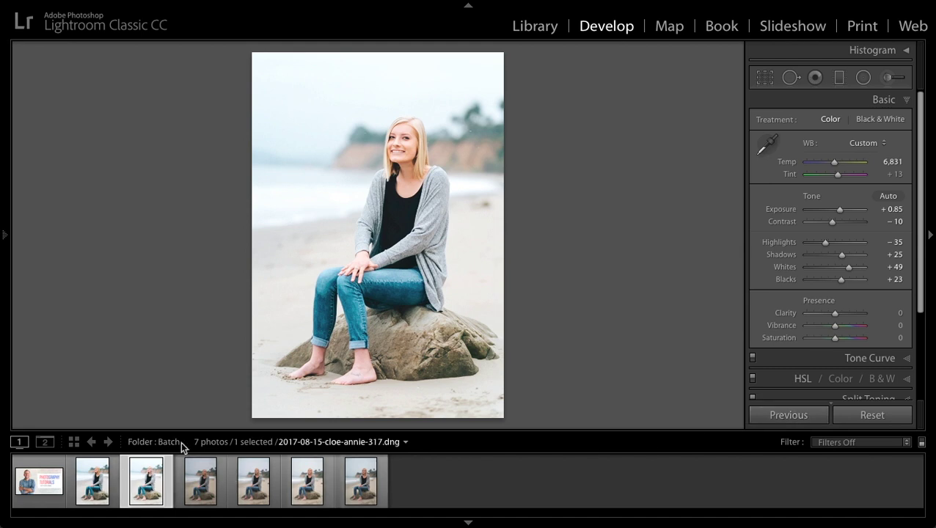
left_click(360, 480)
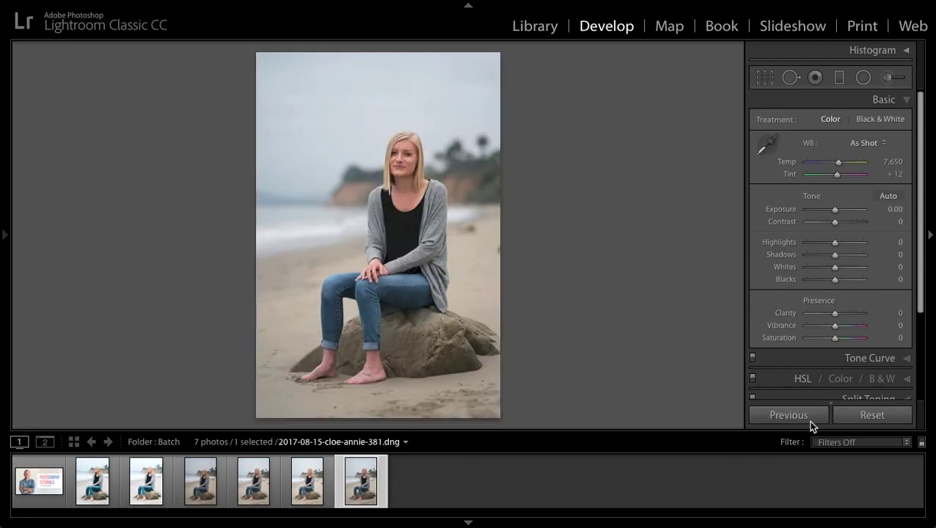
left_click(789, 415)
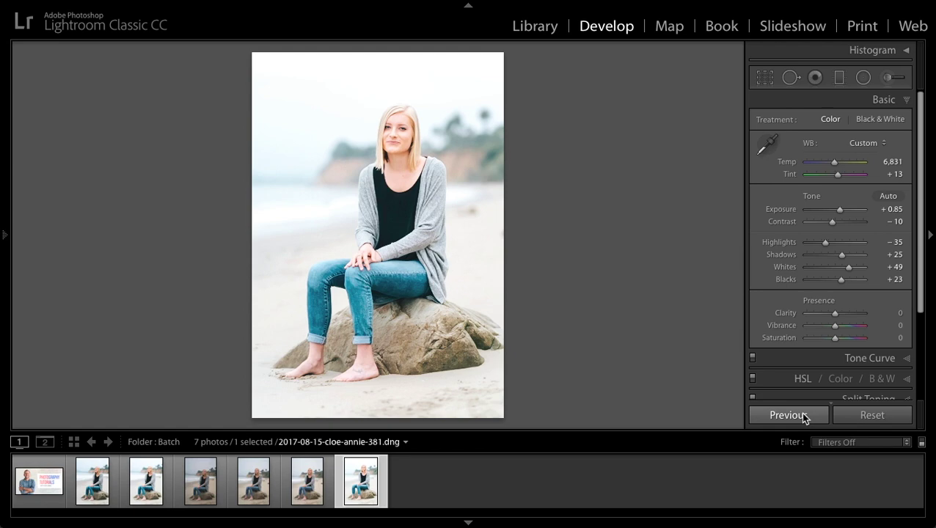
left_click_drag(840, 210, 838, 210)
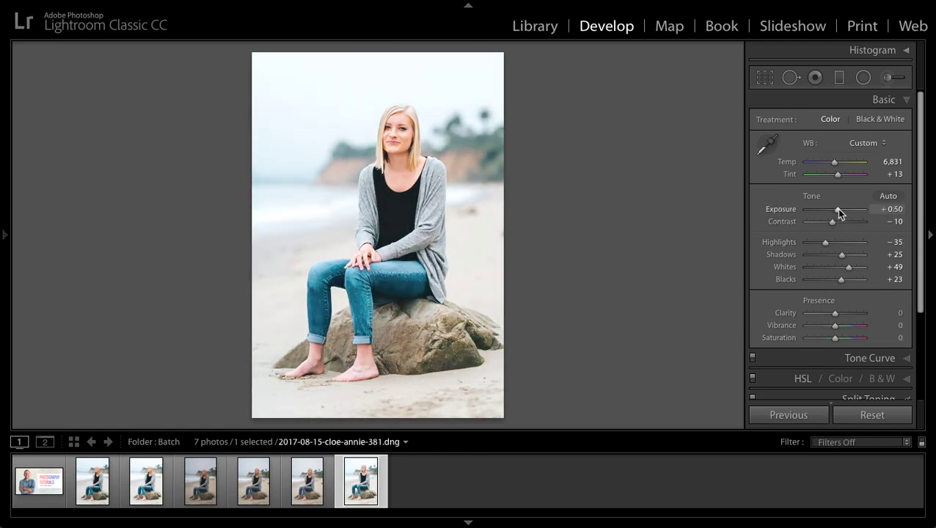
Paste the previous settings onto shot 349, then reselect portrait 313.
left_click(306, 480)
left_click(797, 416)
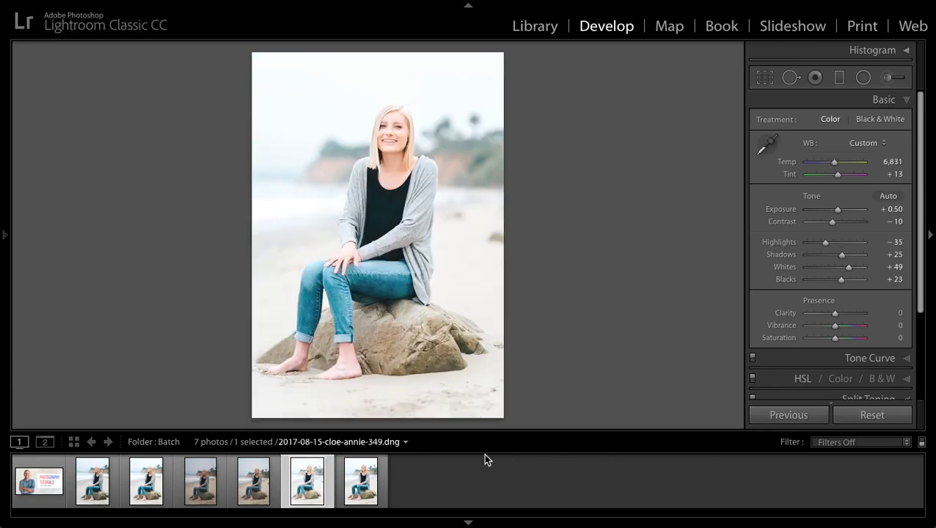
left_click(104, 481)
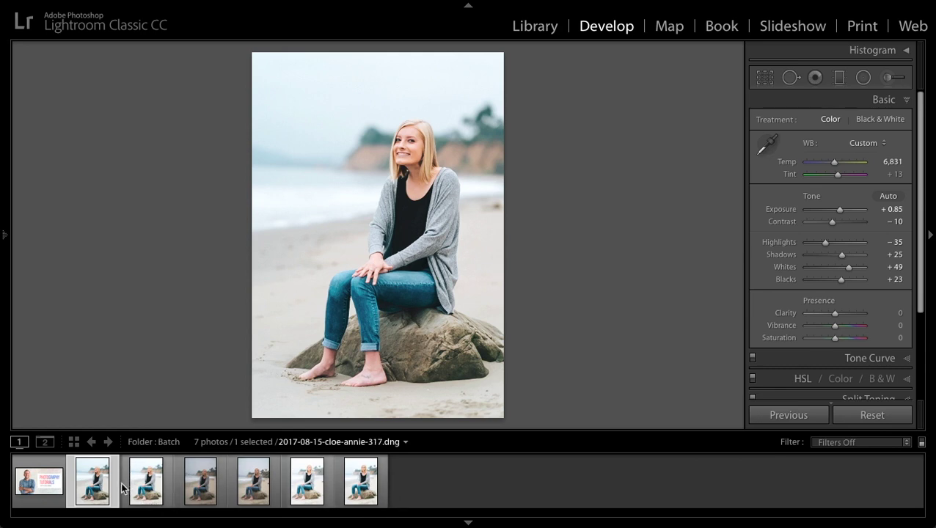
Select all six beach portraits with Auto Sync off and bring up Synchronize Settings.
left_click(361, 500, "shift")
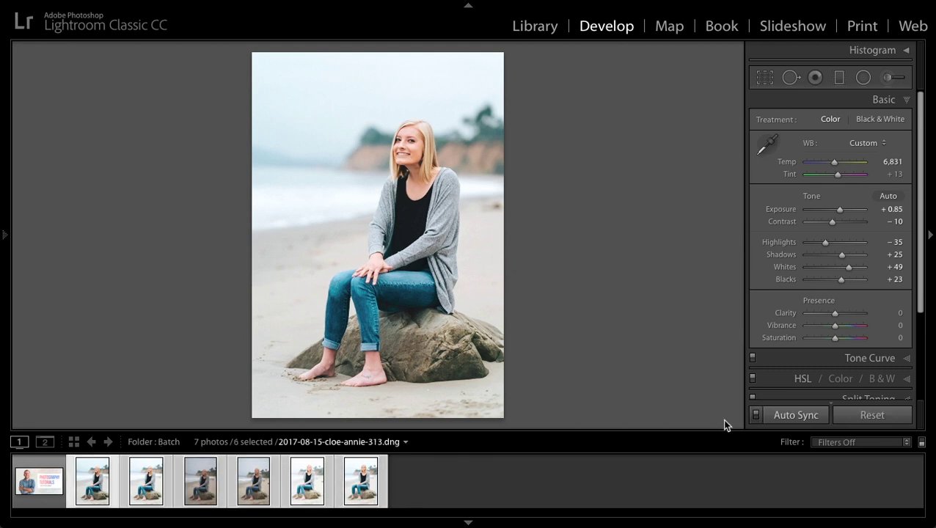
left_click(755, 415)
left_click(755, 415)
left_click(755, 415)
left_click(795, 415)
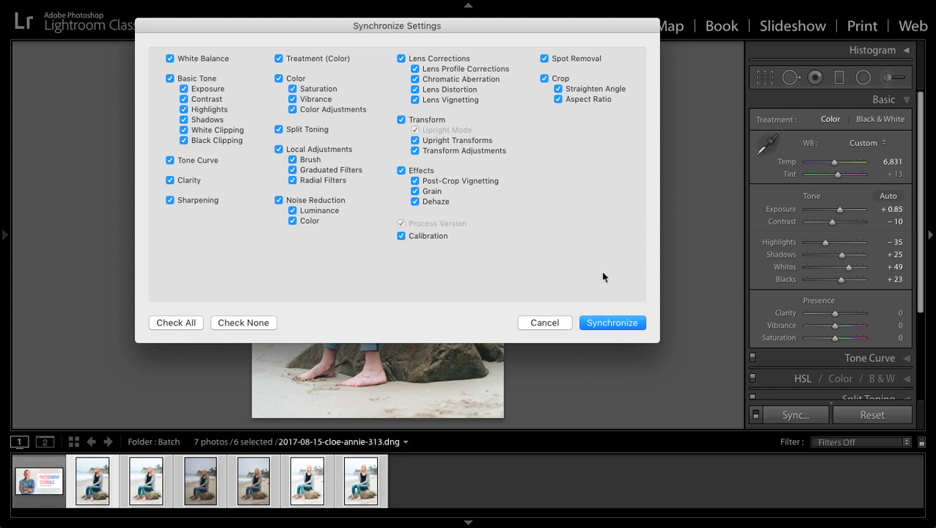
Synchronize every setting from portrait 313, with all boxes checked, onto the six selected photos.
left_click(245, 323)
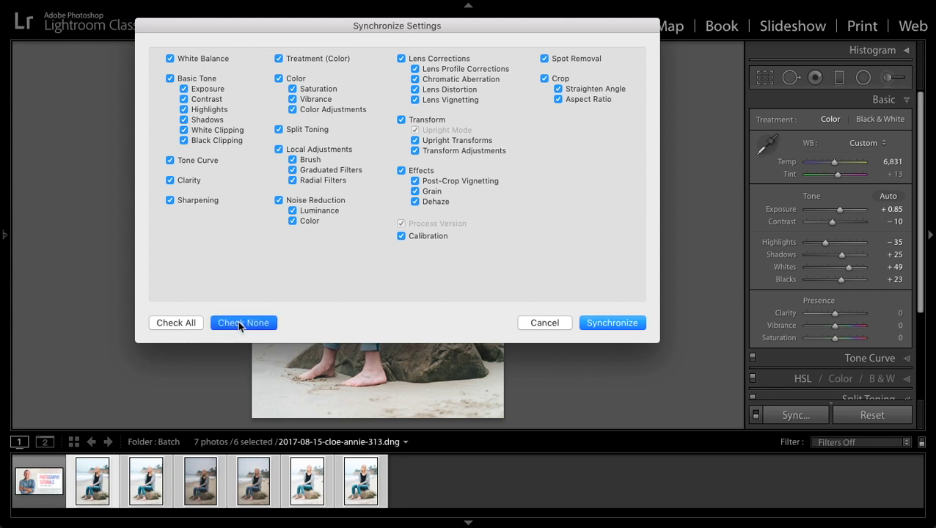
left_click(171, 181)
left_click(168, 78)
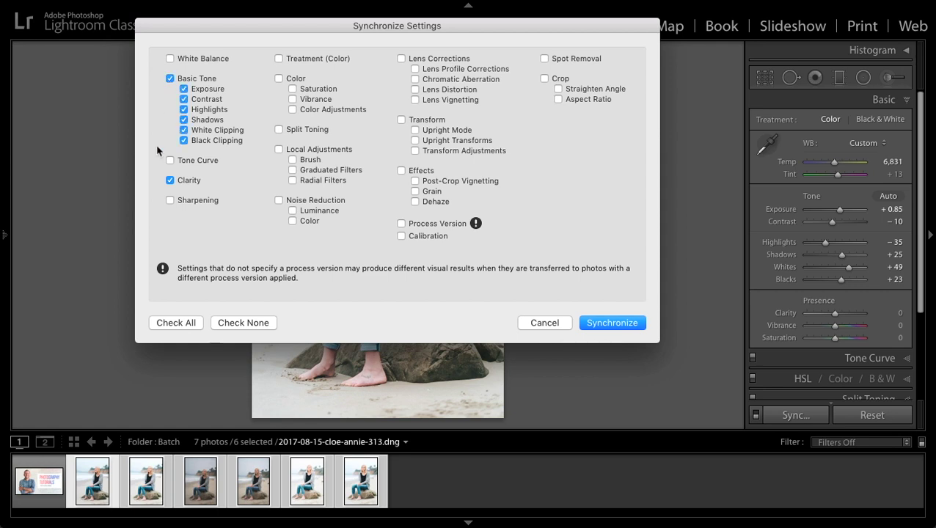
left_click(181, 323)
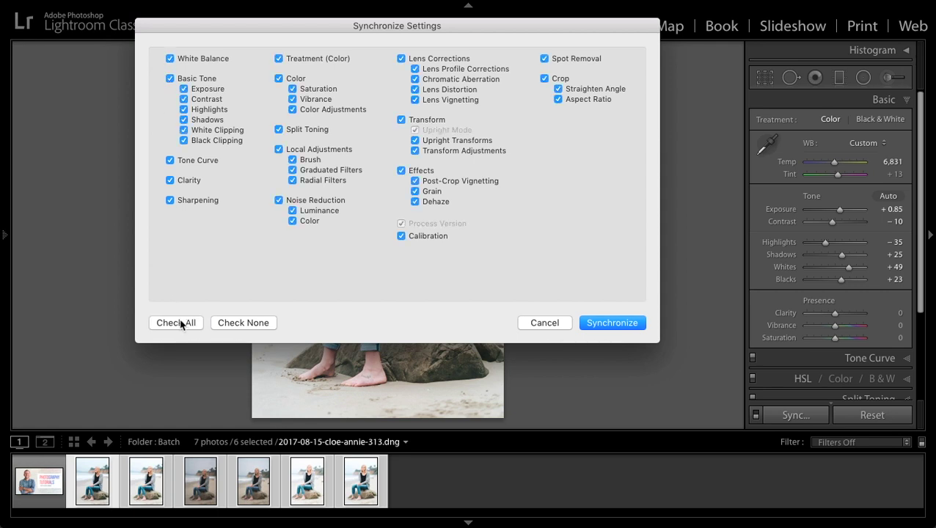
left_click(602, 324)
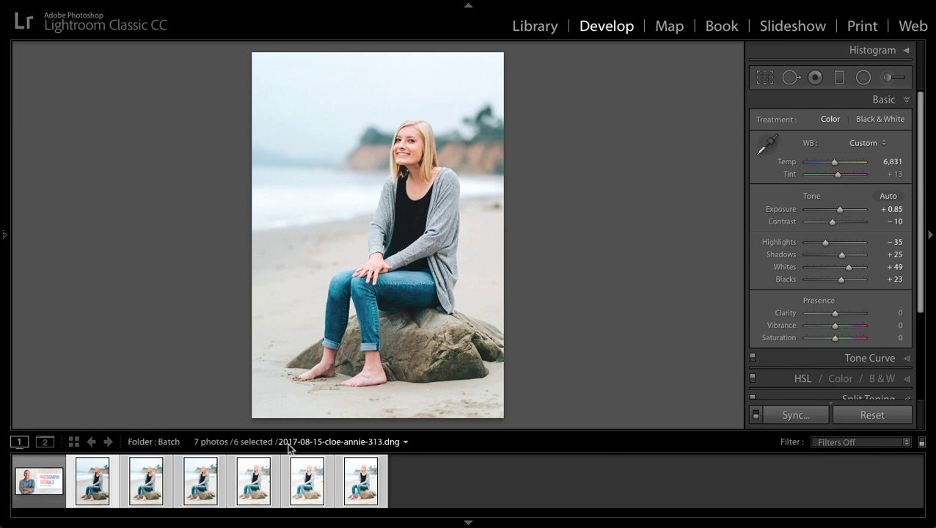
Turn Auto Sync on, test and restore Saturation, then go to the Library grid.
left_click(755, 416)
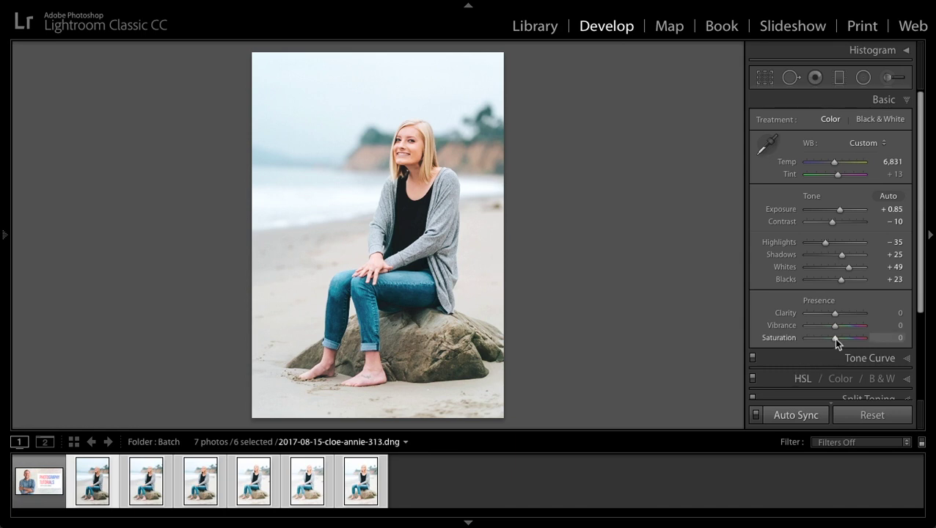
left_click_drag(833, 338, 797, 339)
left_click_drag(805, 338, 835, 340)
left_click(547, 32)
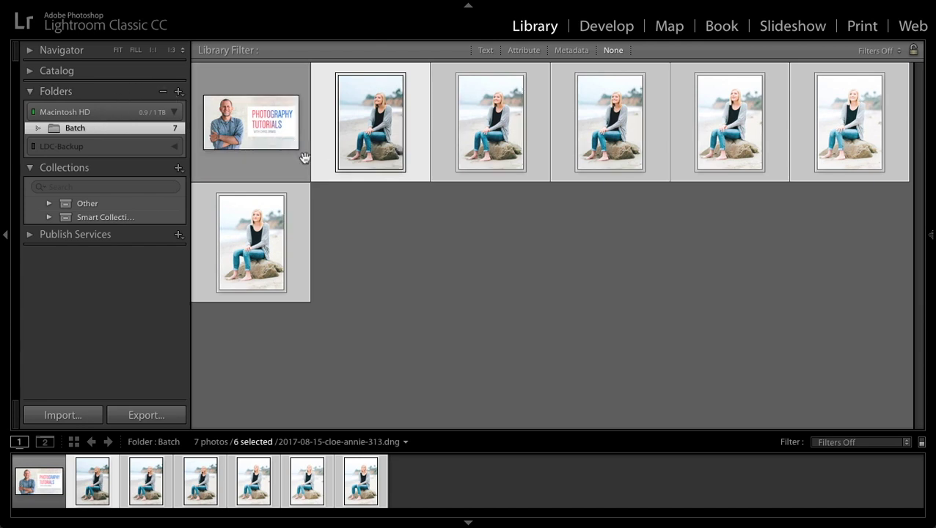
Create a 'Chloe-Color' collection of the six selected portraits, without virtual copies.
left_click(179, 167)
left_click(220, 181)
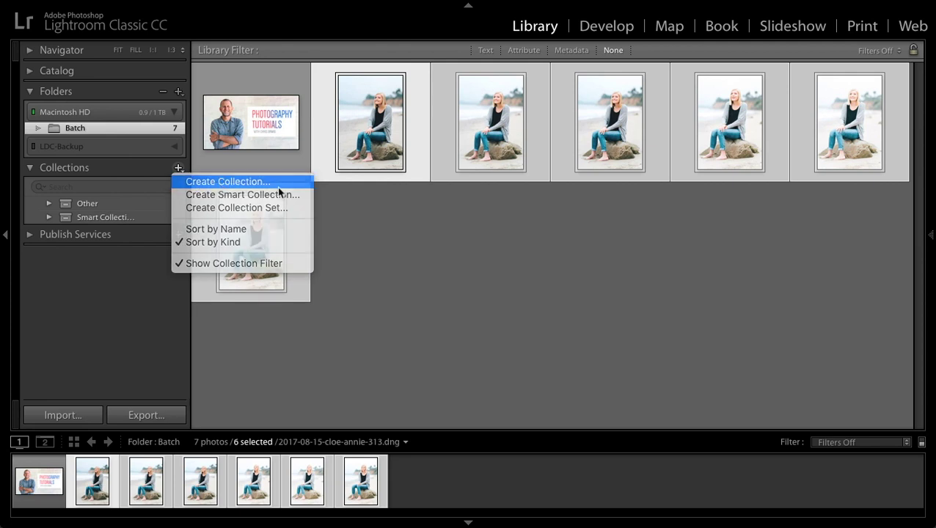
type("Chlo")
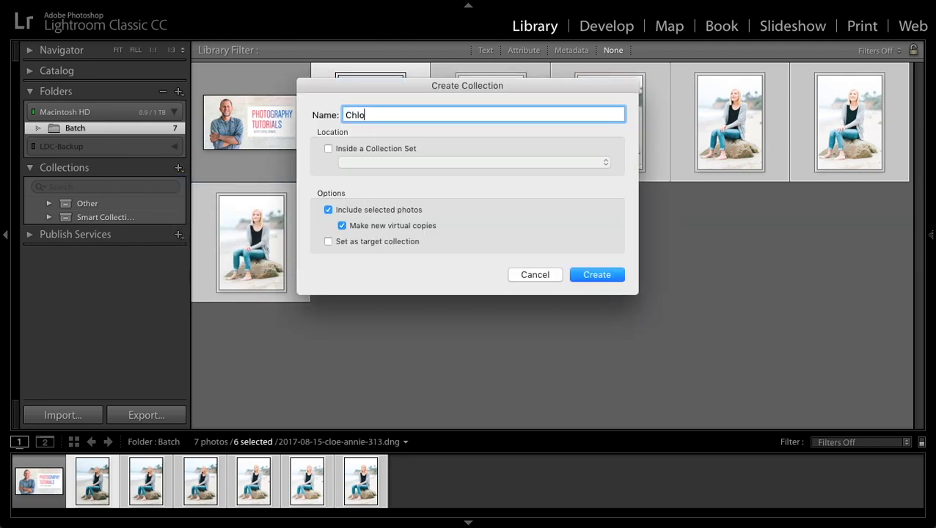
type("e-Color")
left_click(342, 227)
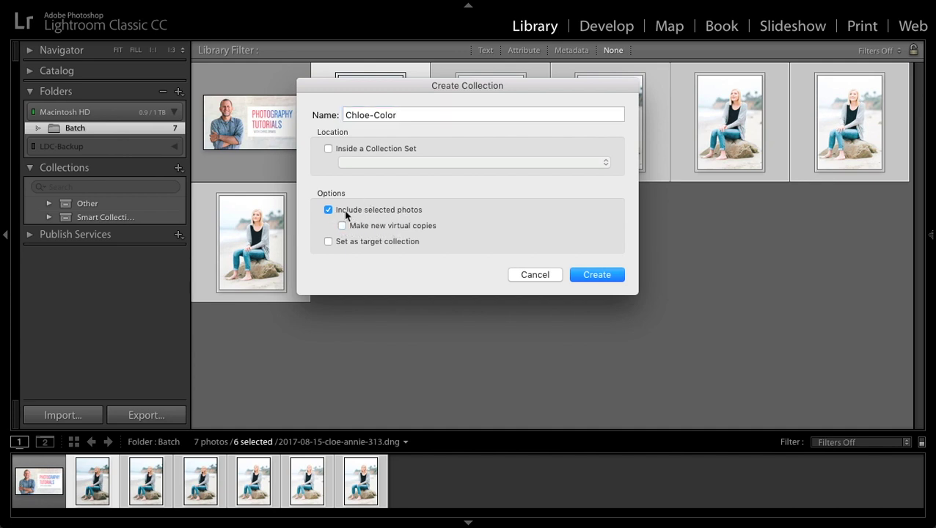
left_click(594, 276)
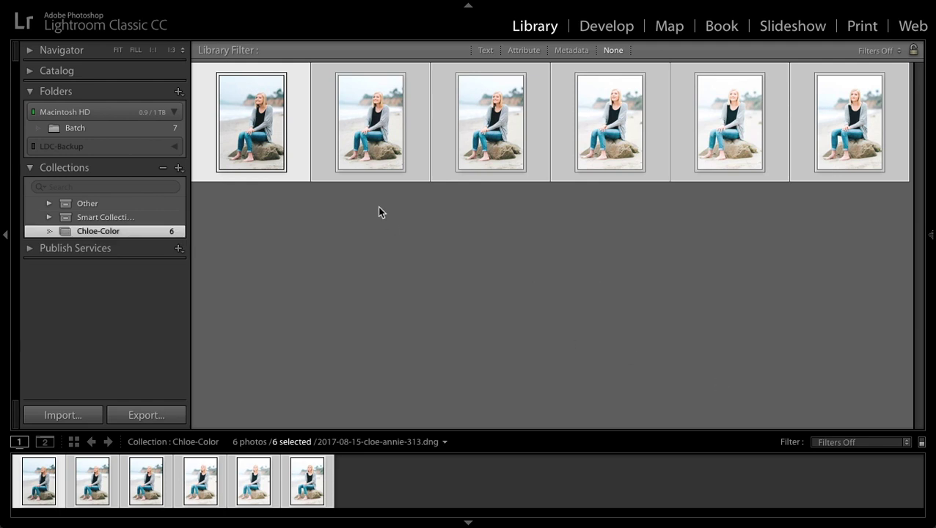
Create a 'Chloe-BW' collection filled with new virtual copies of the six portraits.
left_click(178, 168)
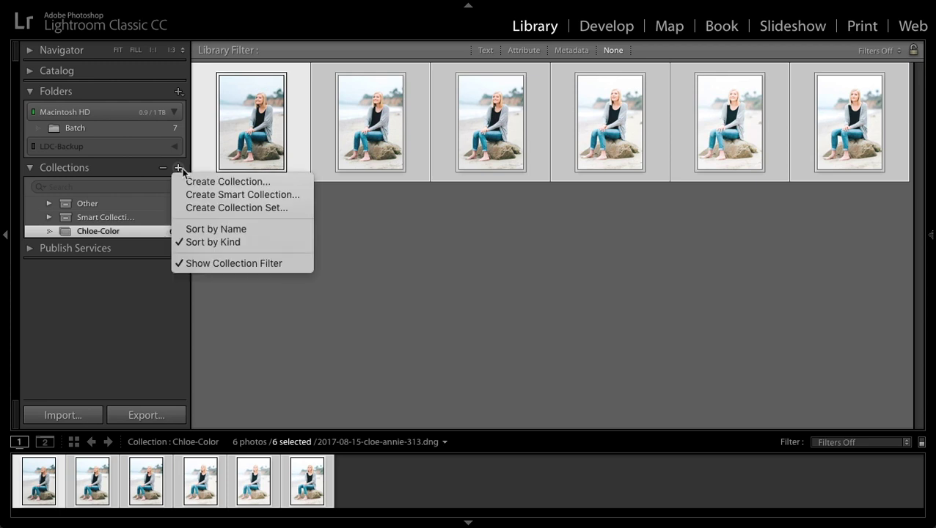
left_click(197, 185)
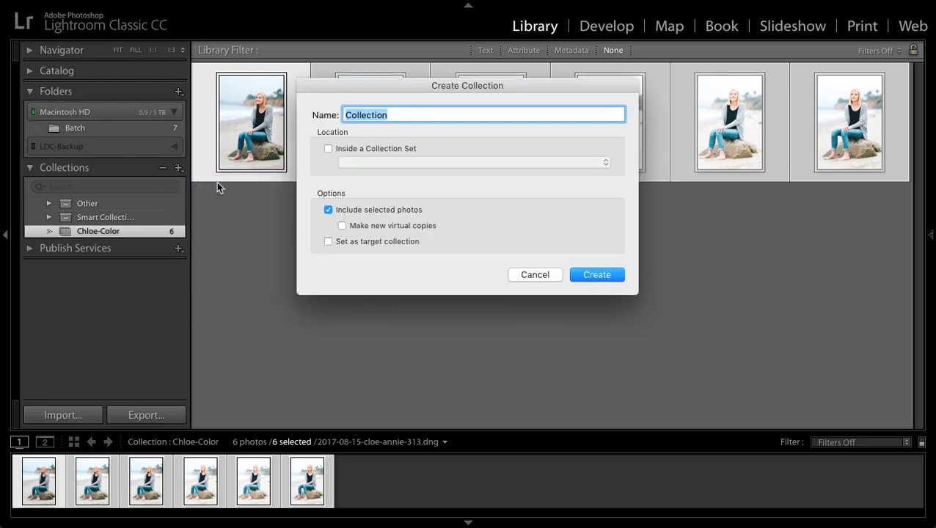
type("Chloe-")
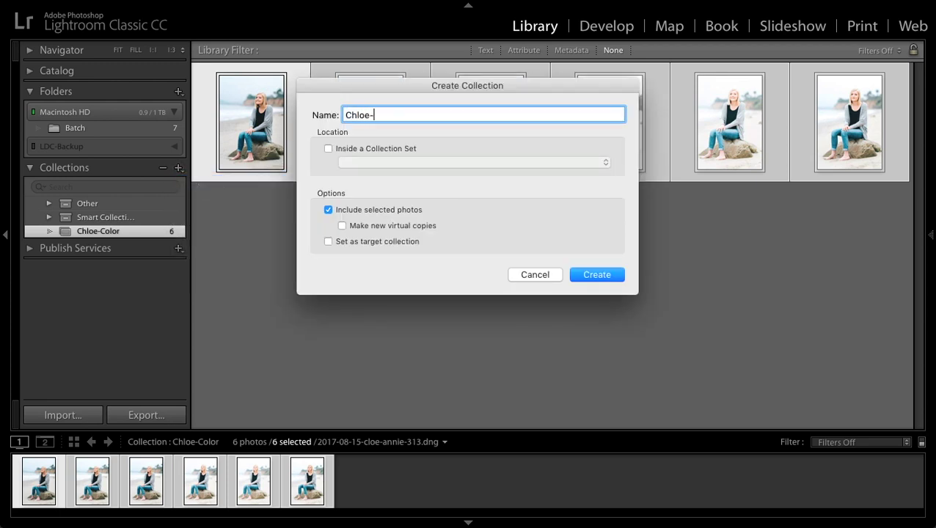
type("BW")
left_click(343, 226)
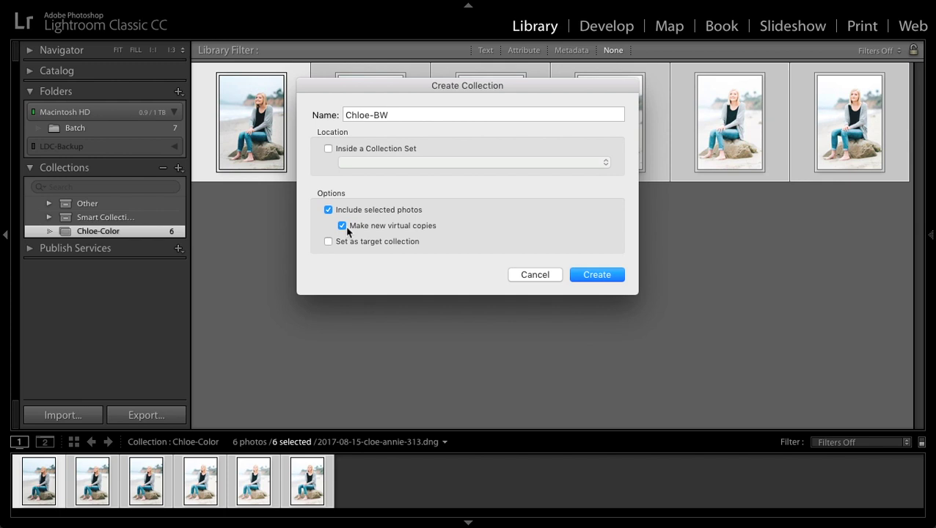
left_click(603, 275)
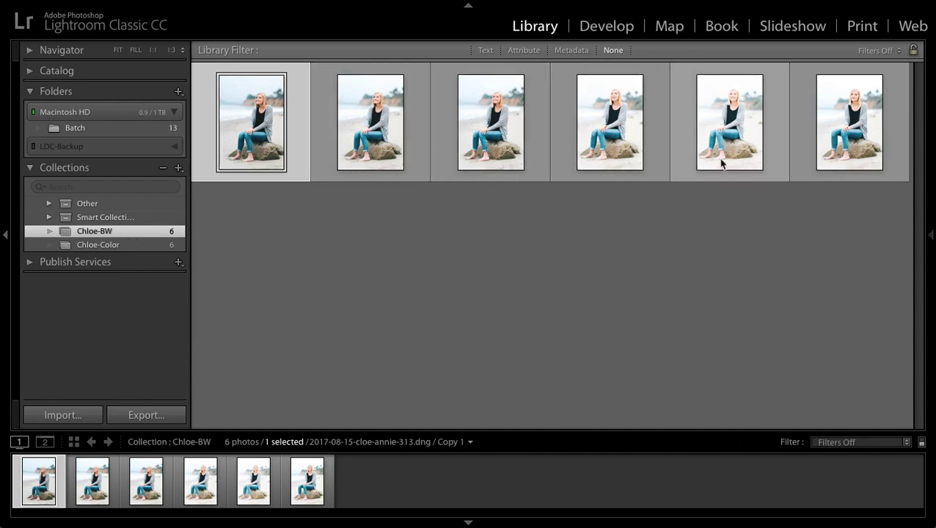
With all six Chloe-BW copies auto-synced in Develop, convert them to B&W with Orange +13.
left_click(604, 27)
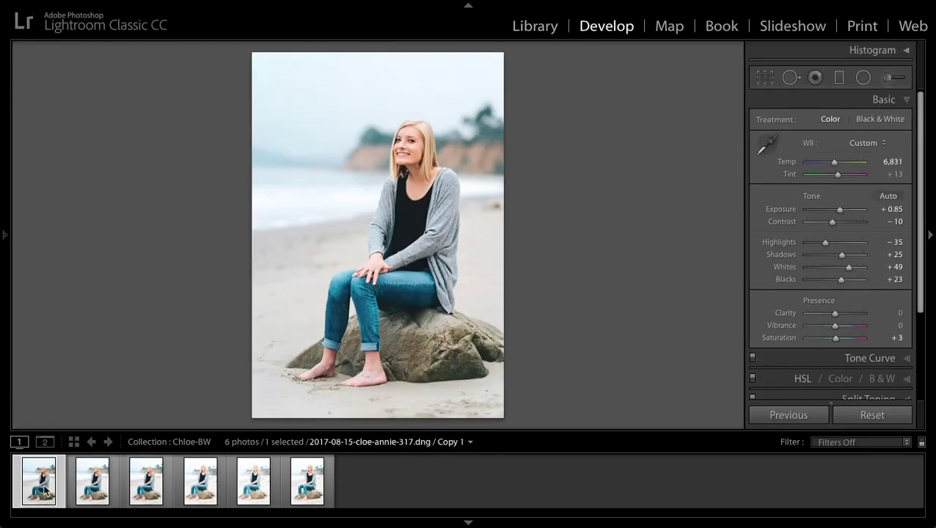
key("ctrl+a")
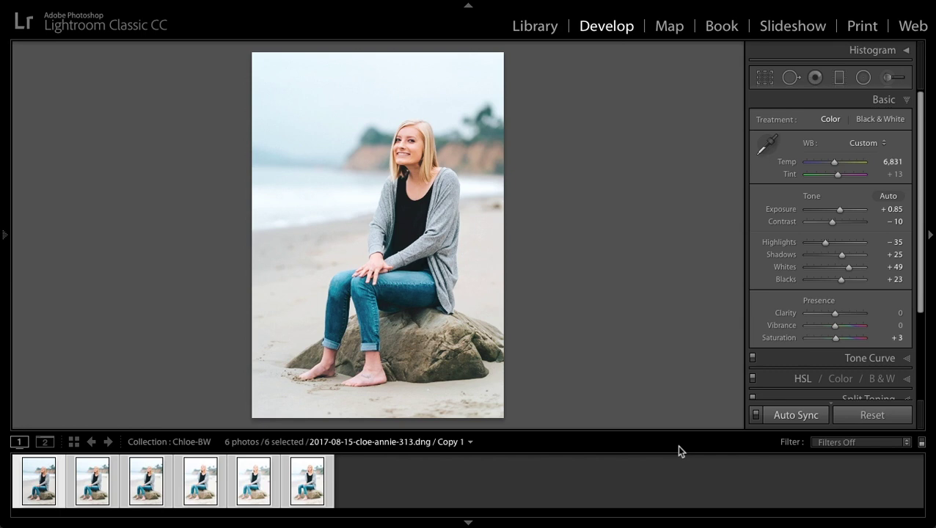
left_click(756, 415)
left_click(877, 378)
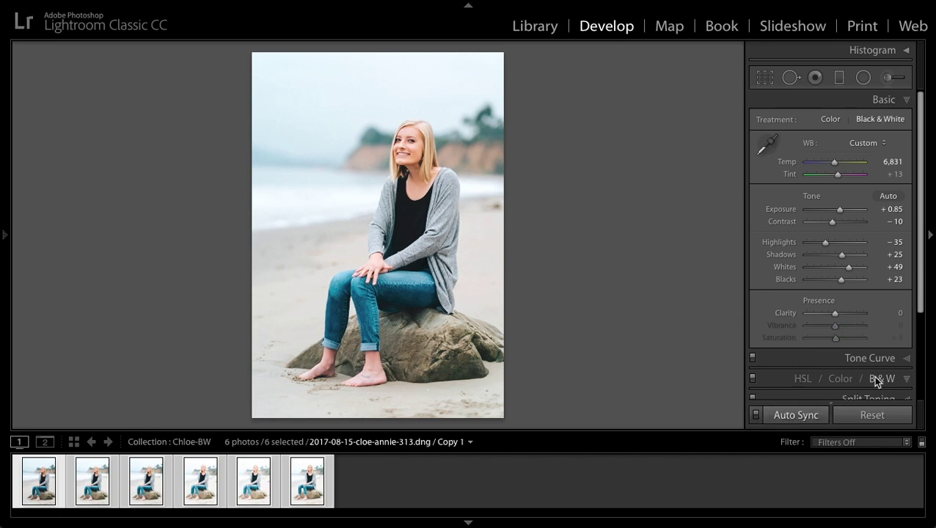
mouse_move(833, 186)
left_mouse_down()
mouse_move(843, 188)
mouse_move(844, 173)
left_mouse_up()
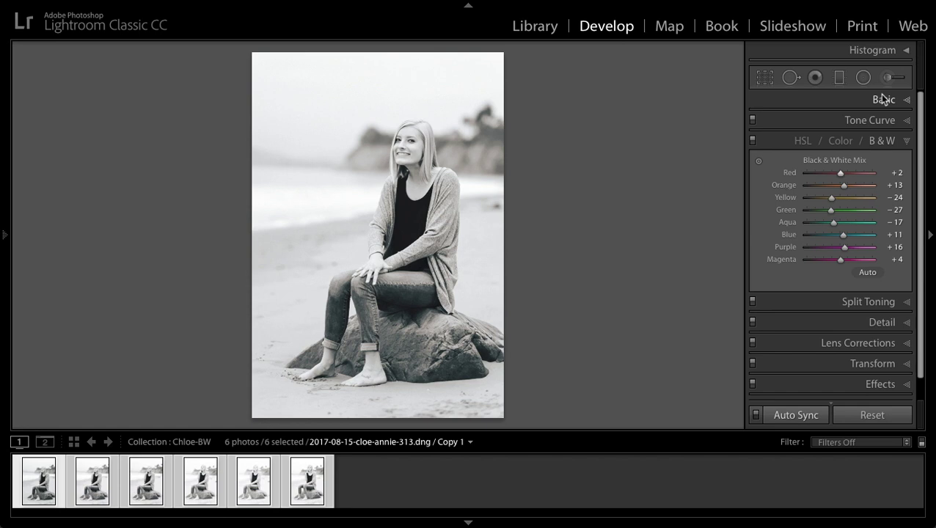
Step through the Batch folder full size, comparing colour originals with their B&W copies.
left_click(541, 31)
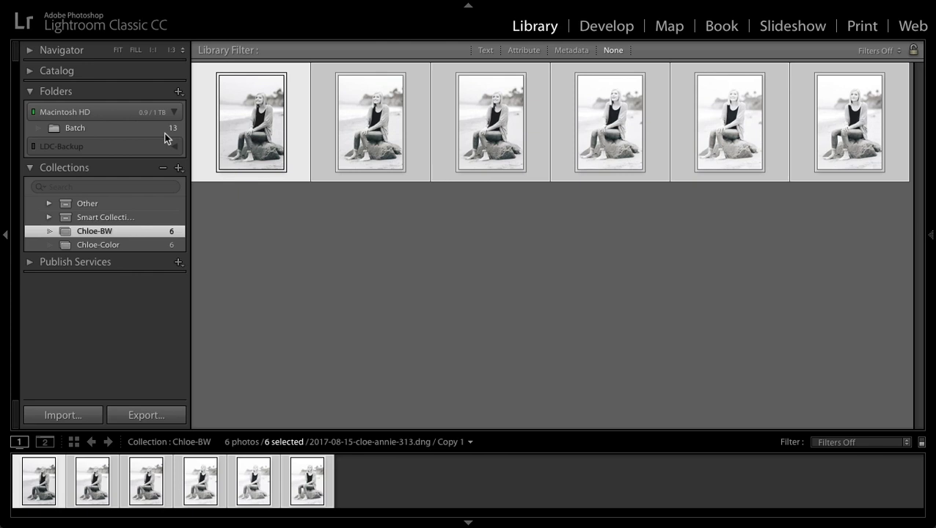
left_click(114, 128)
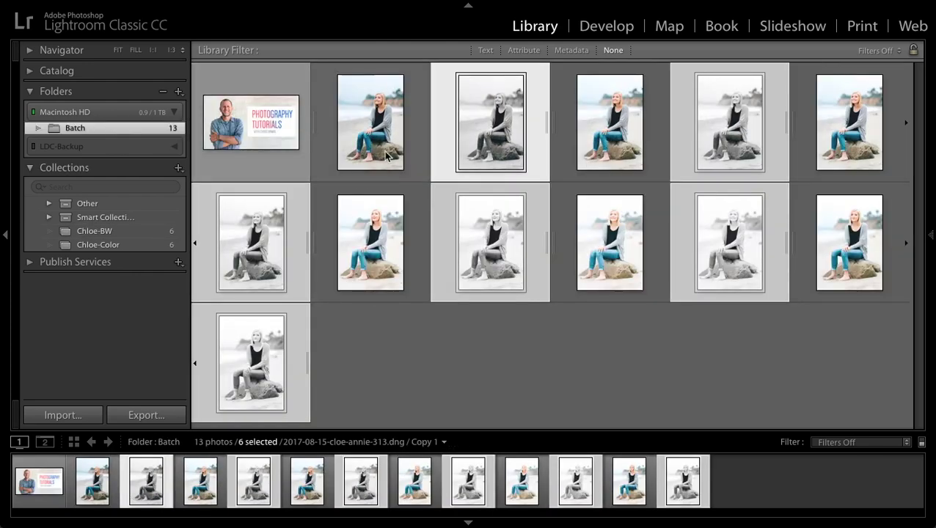
left_click(367, 152)
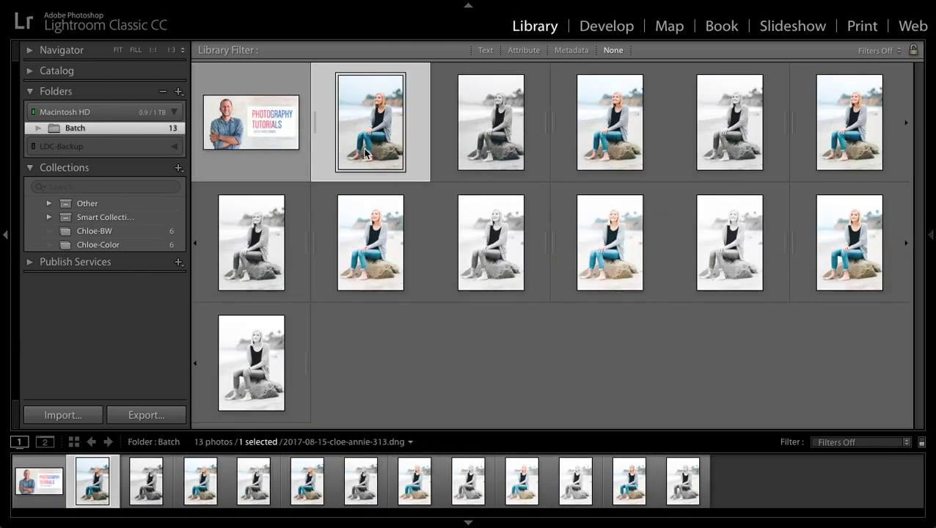
double_click(366, 152)
key("Right")
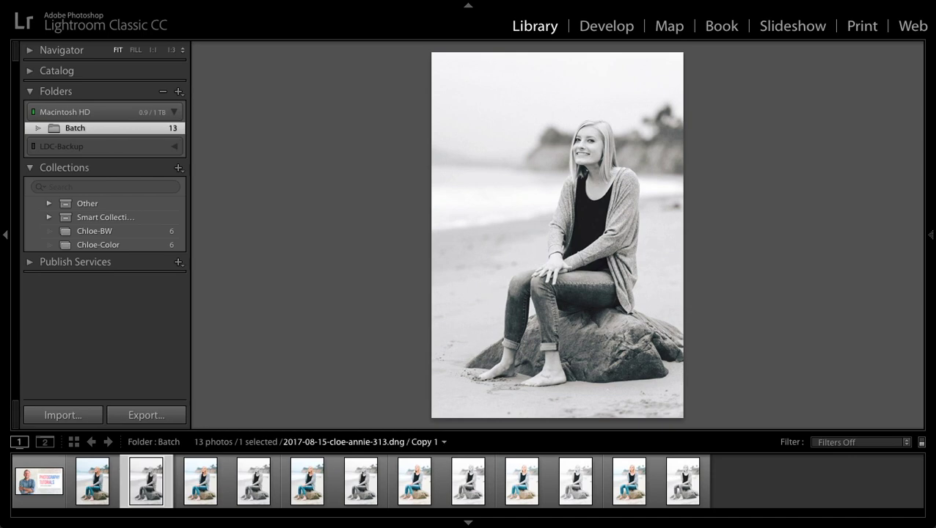
key("Right")
key("Right")
key("Right")
key("Right")
key("Right")
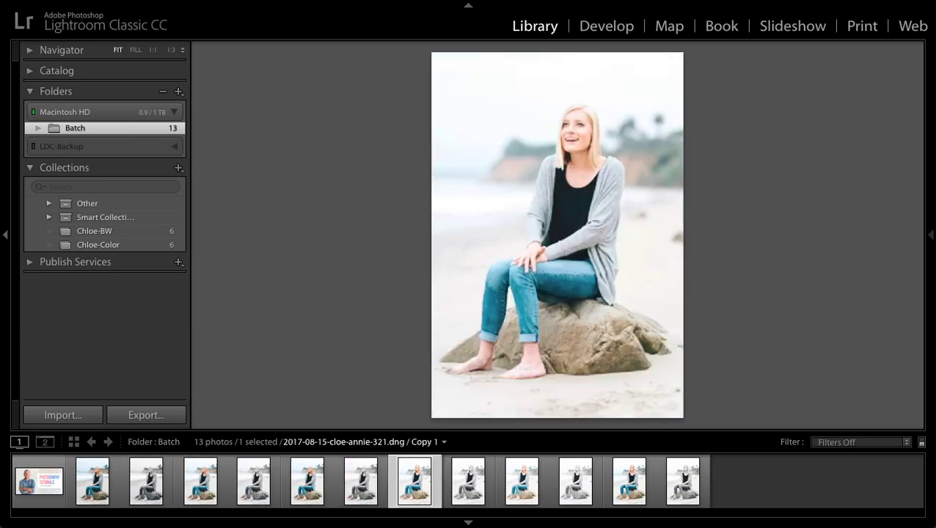
key("Right")
key("Right")
key("Right")
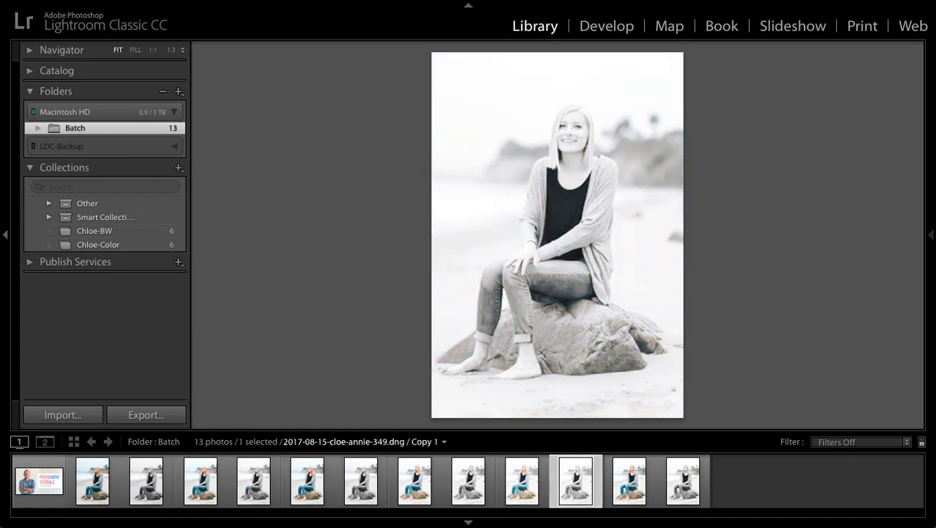
key("Right")
key("Right")
key("Left")
key("Left")
key("Left")
key("Left")
key("Left")
key("Left")
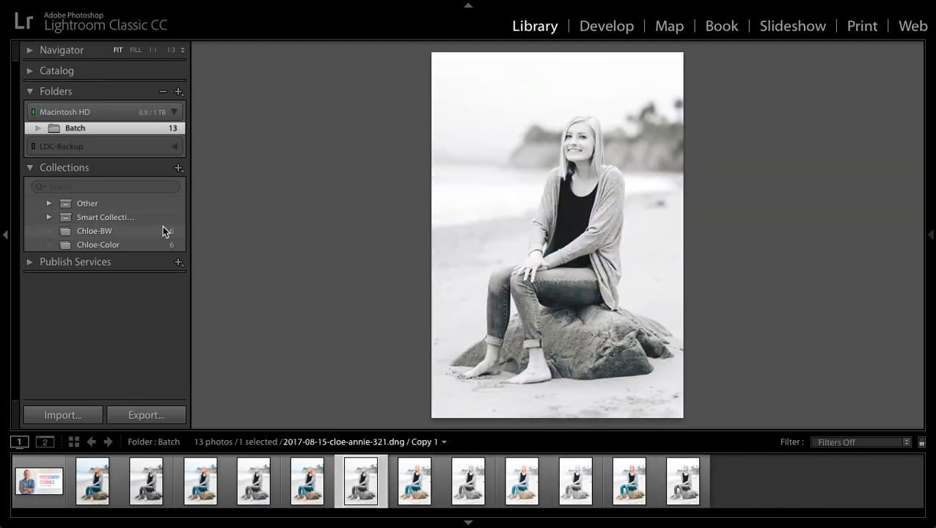
View all six Chloe-BW copies in Survey view, then display the Chloe-Color collection.
left_click(161, 232)
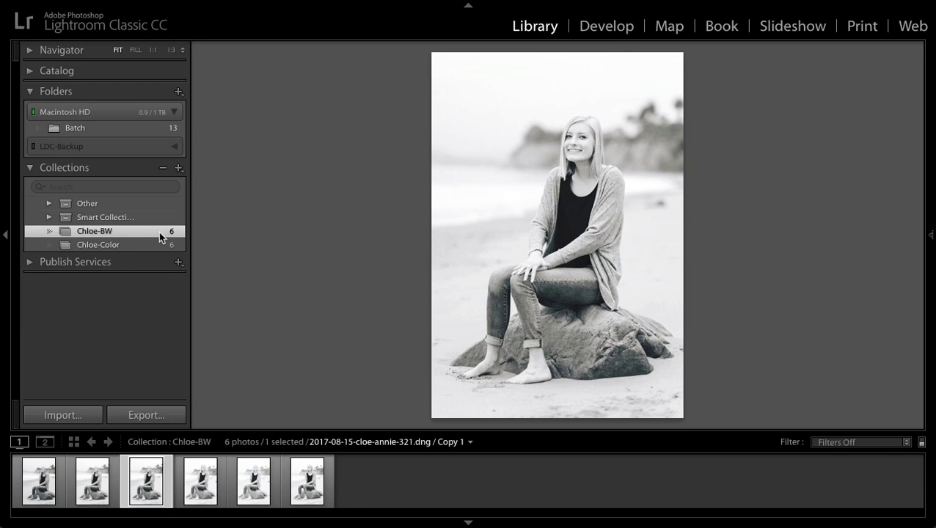
key("super+a")
key("n")
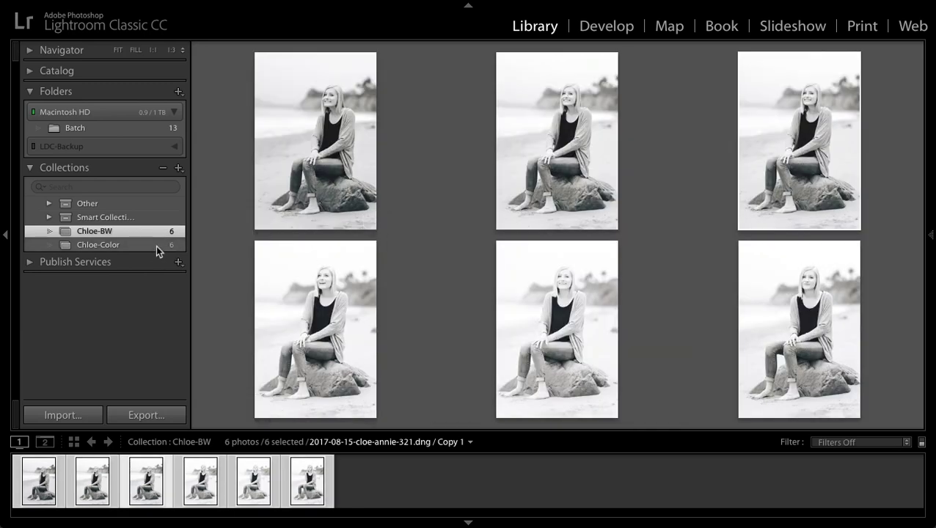
left_click(155, 245)
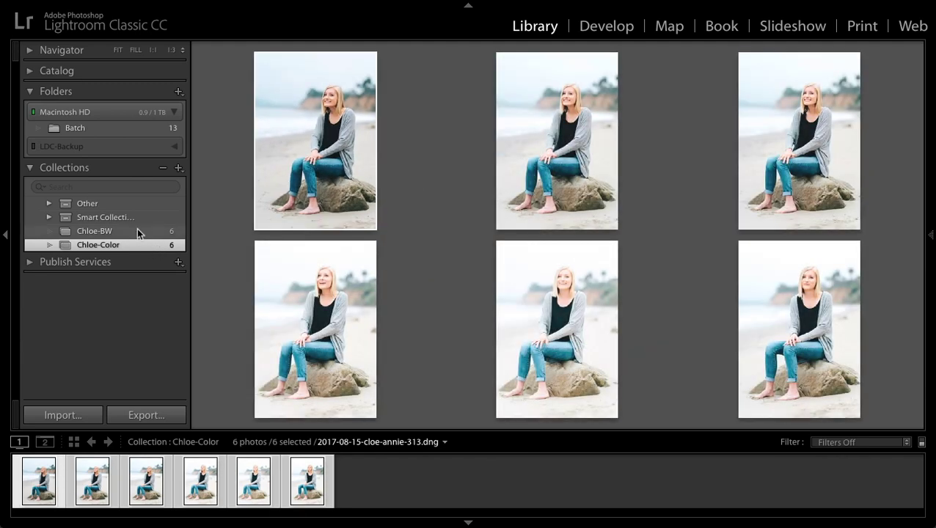
Filter the Batch folder by Attribute to Virtual Copies only, then hide the filter bar.
left_click(138, 128)
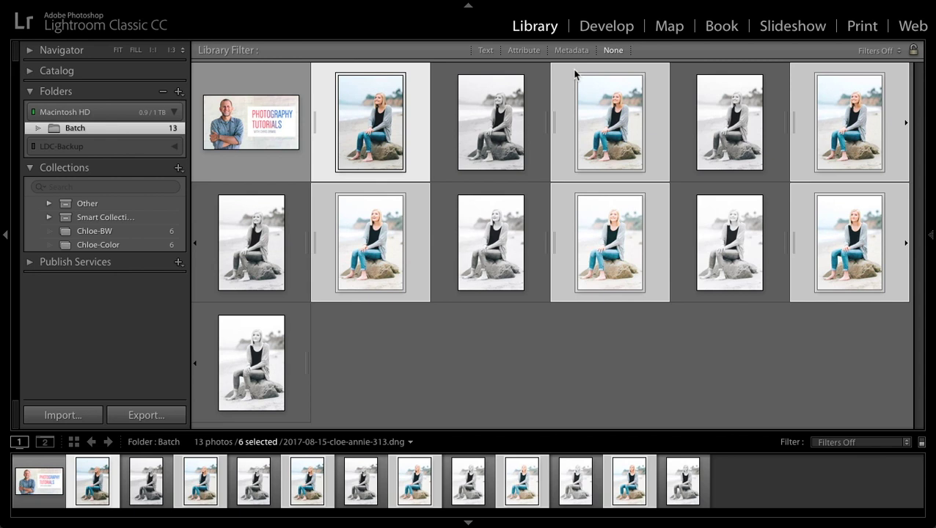
left_click(524, 51)
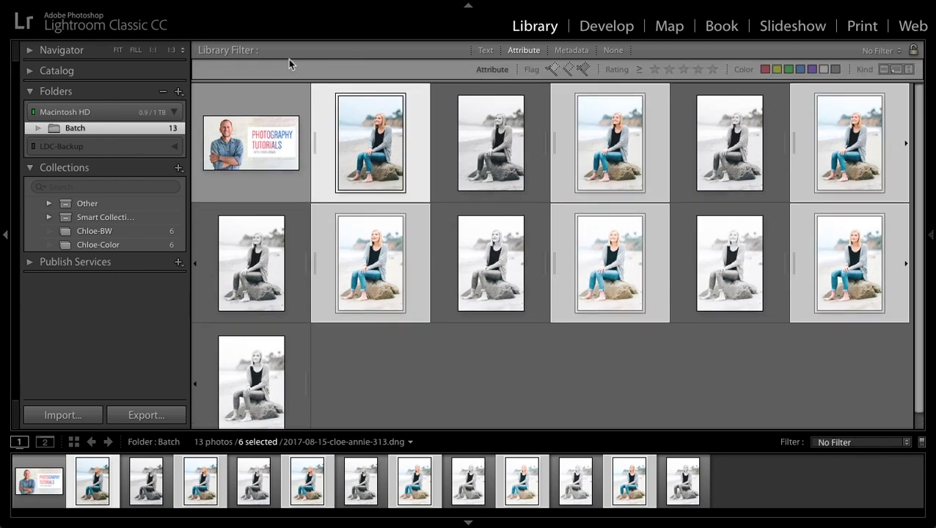
left_click(883, 70)
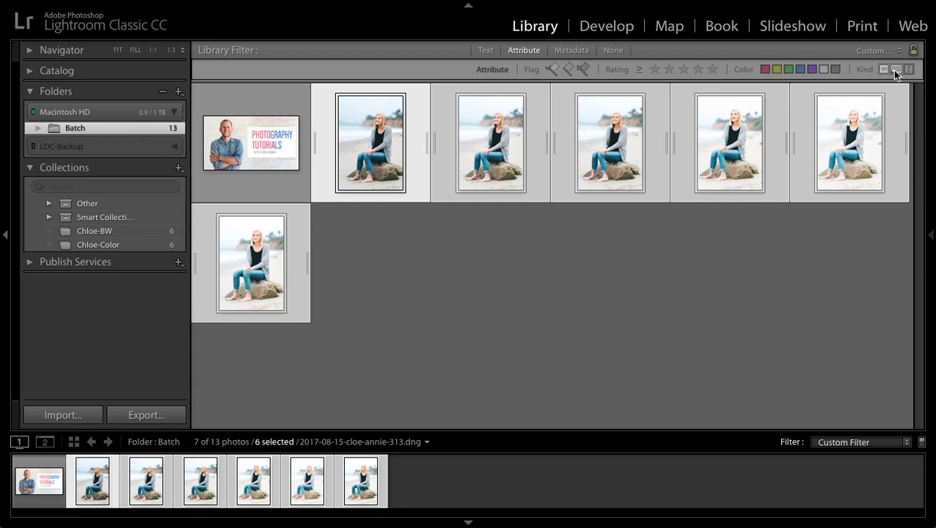
left_click(895, 69)
left_click(884, 69)
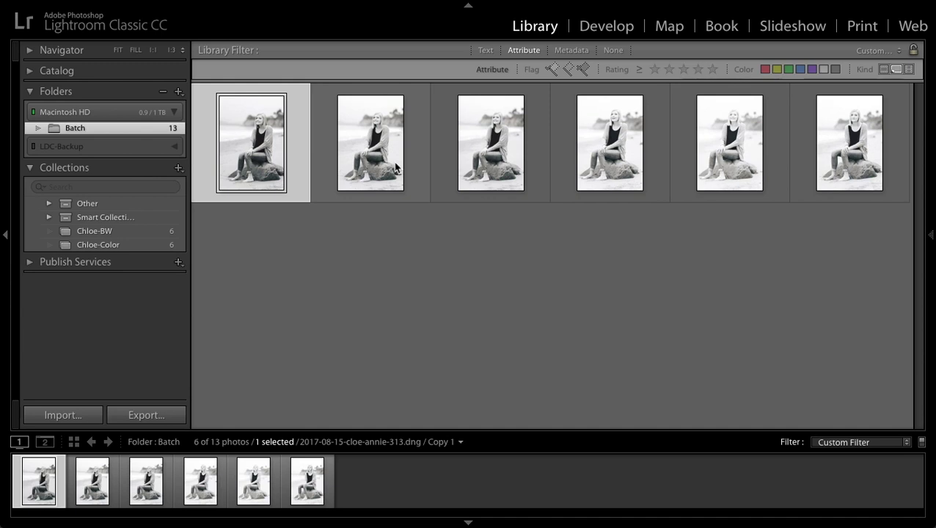
key("backslash")
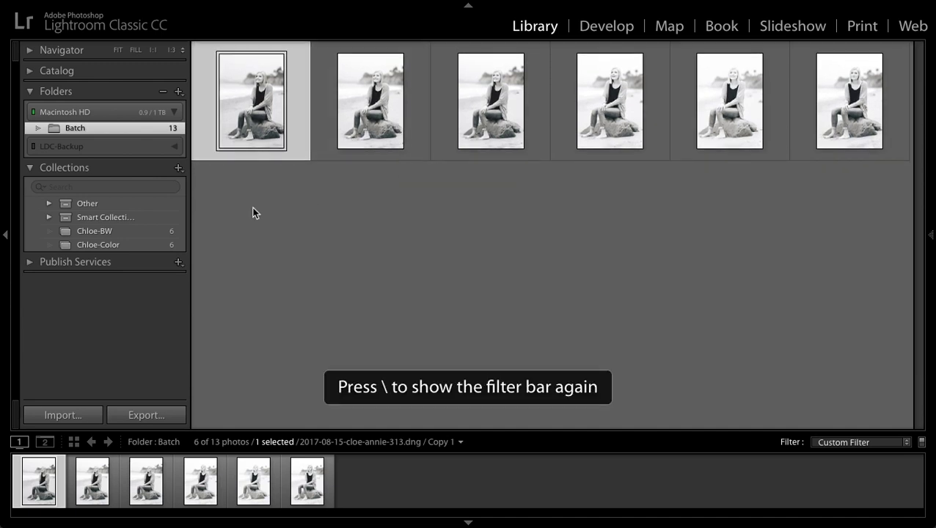
Open the Chloe-BW collection, select all six black-and-white copies, and show them in Survey view.
left_click(152, 231)
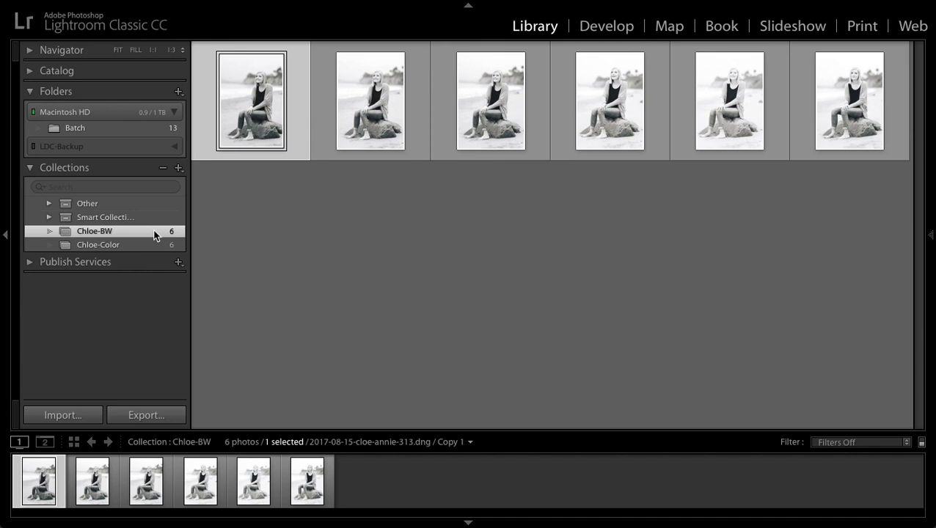
key("super+a")
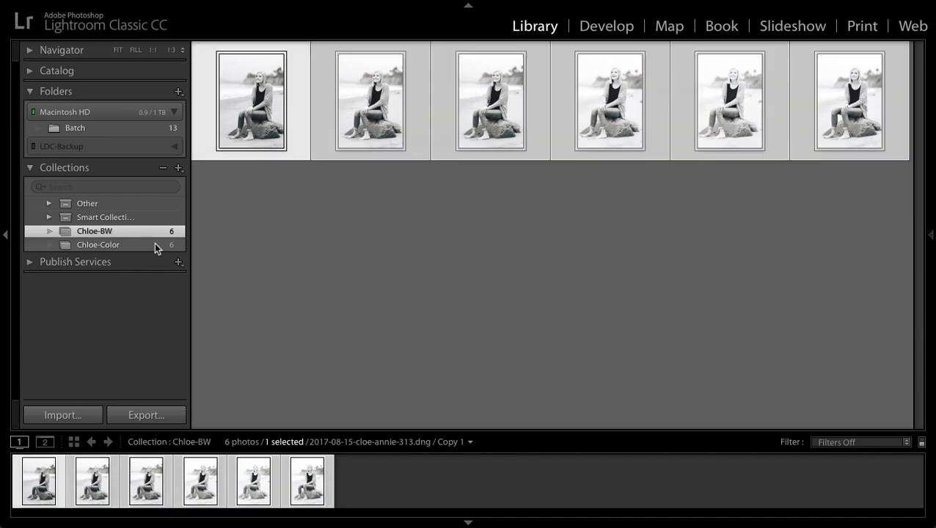
key("n")
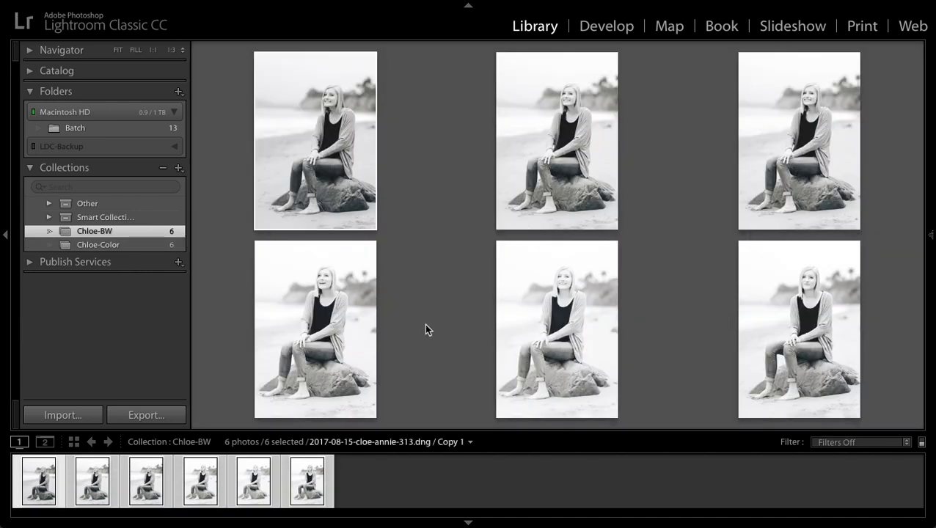